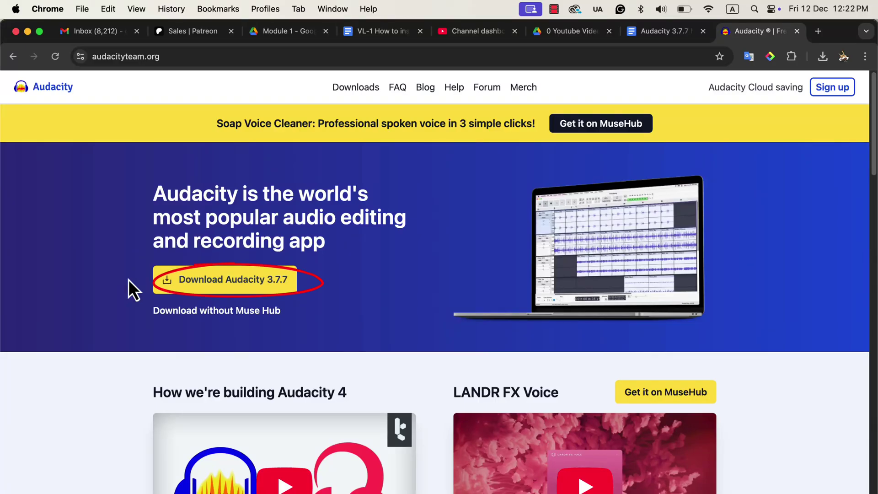
- View the Audacity changelog from the downloads page, then switch to Audacity's About 3.7.7 window
left_click(343, 91)
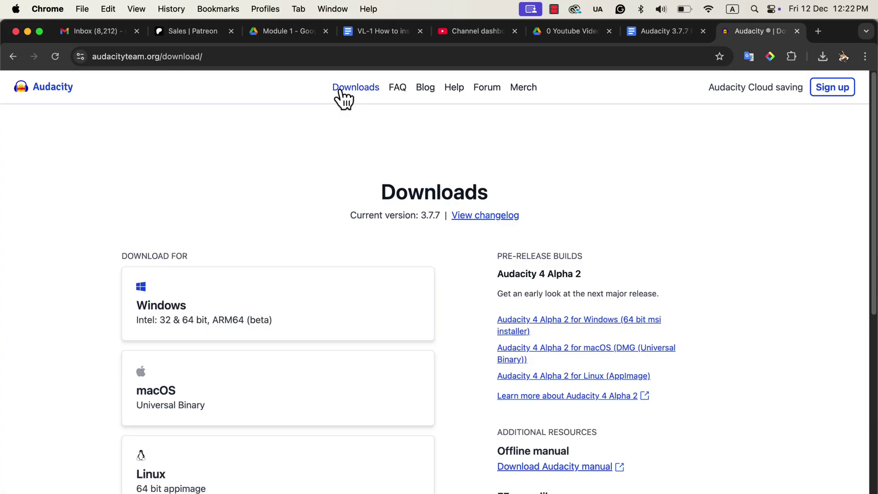
left_click(464, 217)
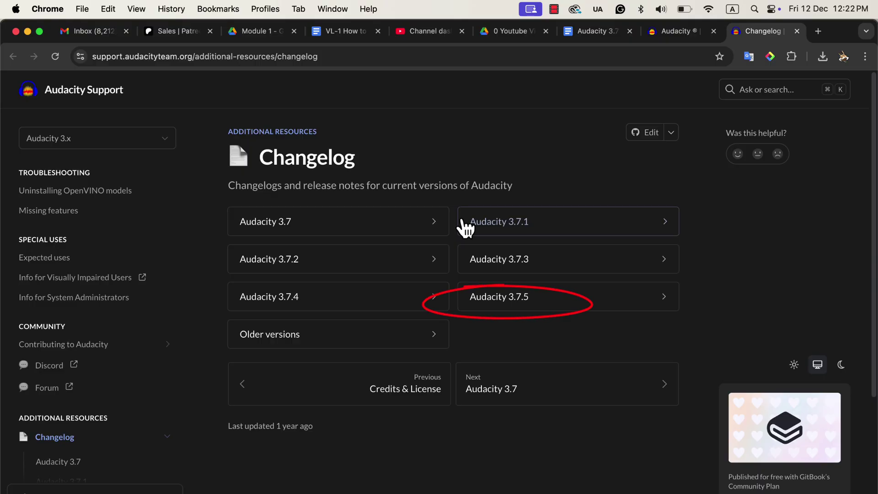
key("super+Tab")
key("super+Tab")
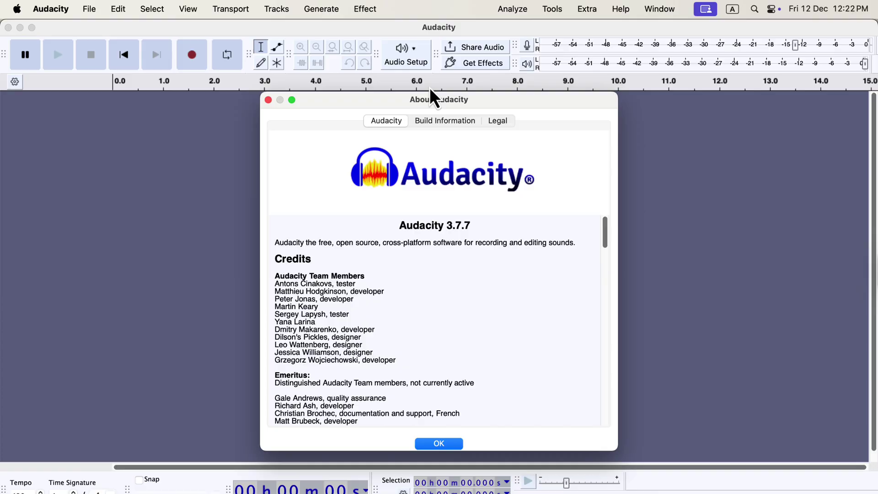
- Dismiss the About Audacity dialog and show the Audio Setup device options
key("Return")
left_click(409, 49)
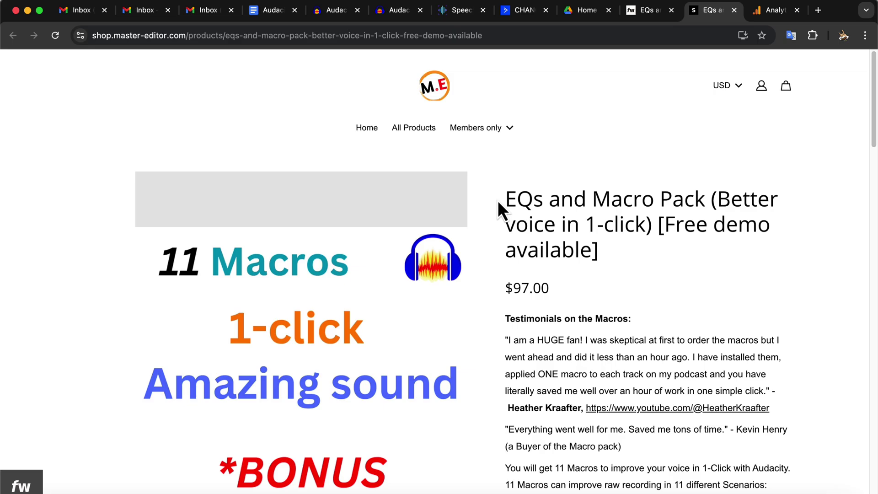
scroll(496, 178, "down", 1)
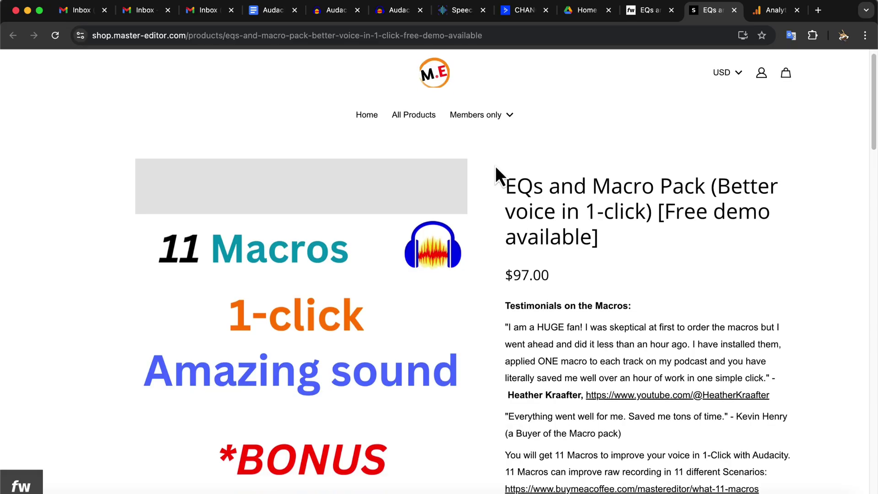
scroll(491, 314, "down", 1)
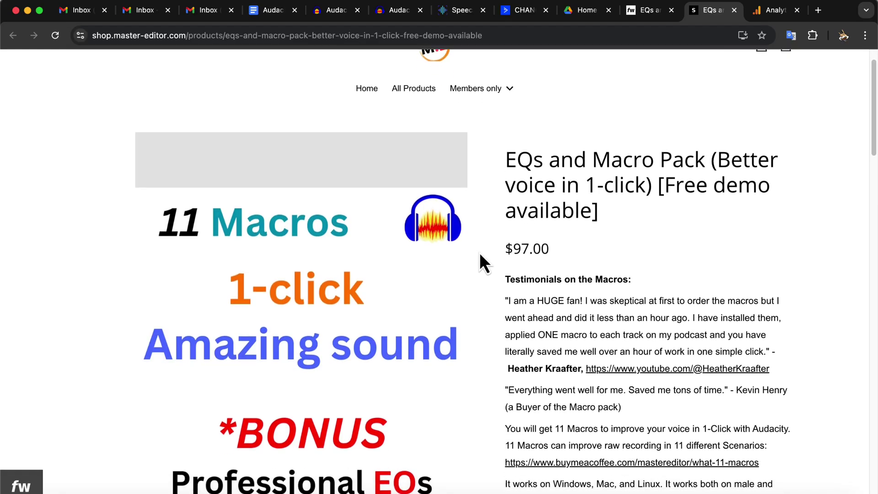
scroll(491, 268, "down", 2)
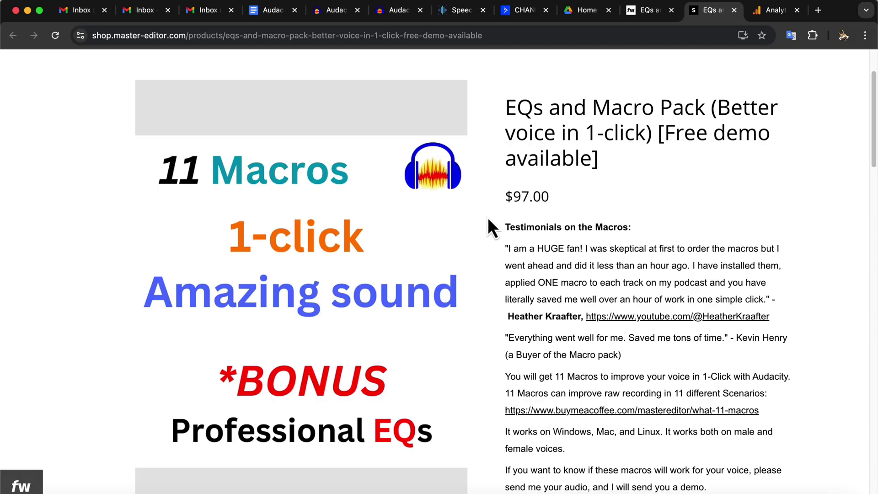
scroll(492, 227, "down", 1)
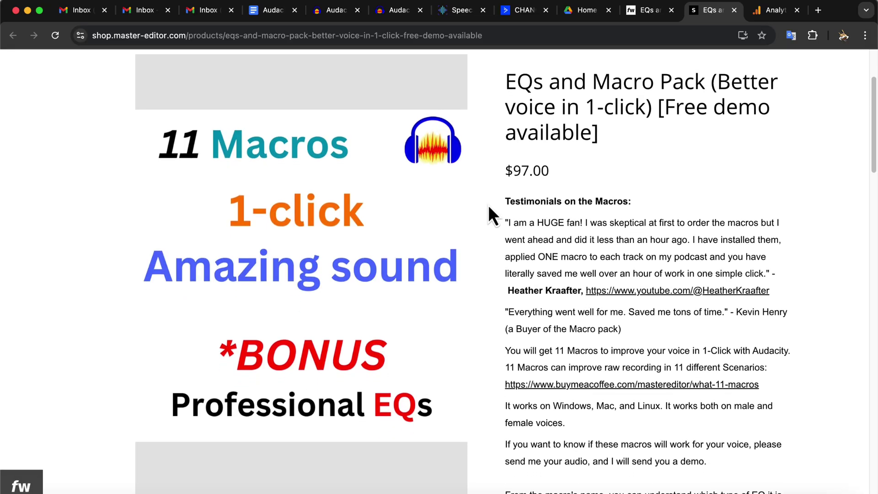
scroll(488, 206, "down", 1)
scroll(488, 206, "down", 1)
scroll(488, 205, "down", 5)
scroll(488, 205, "down", 4)
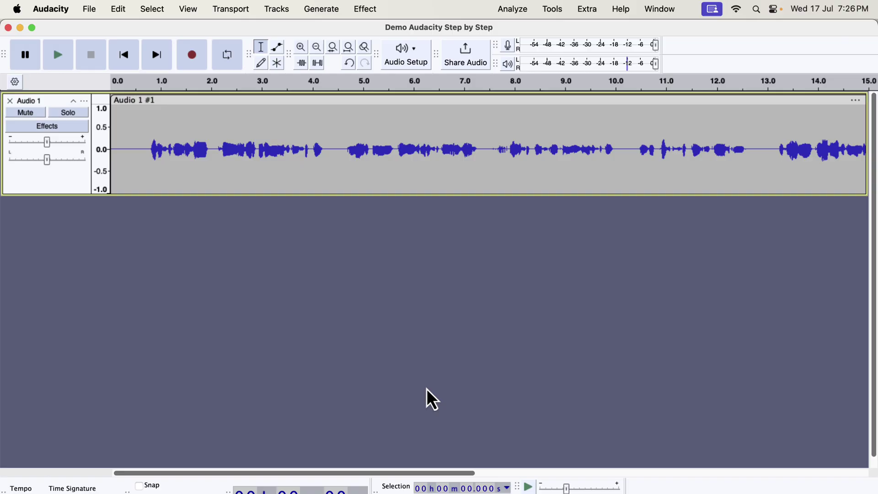
left_click(139, 144)
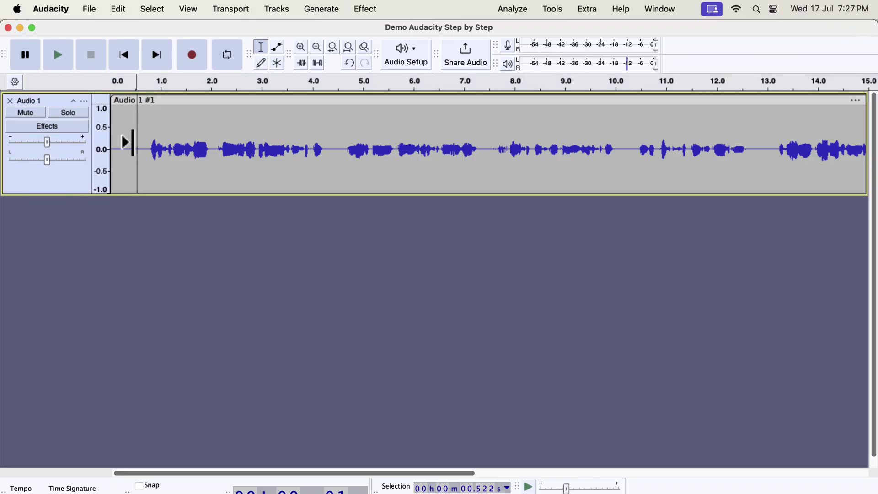
key("space")
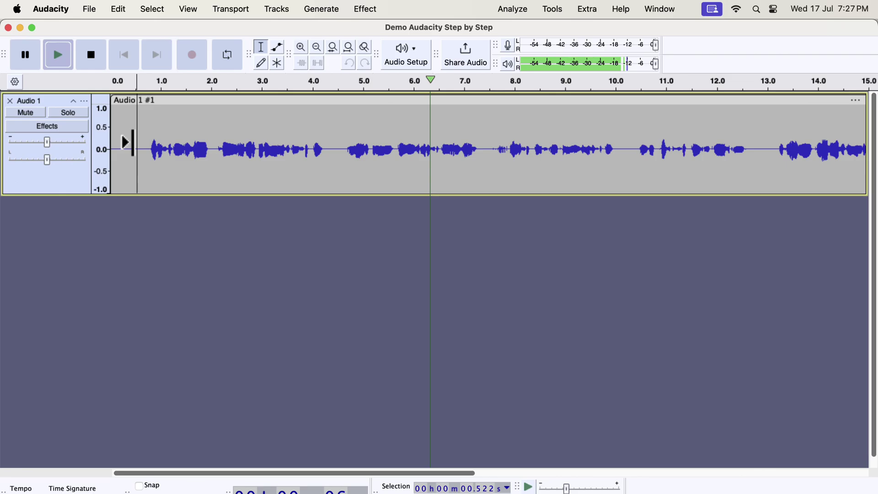
key("space")
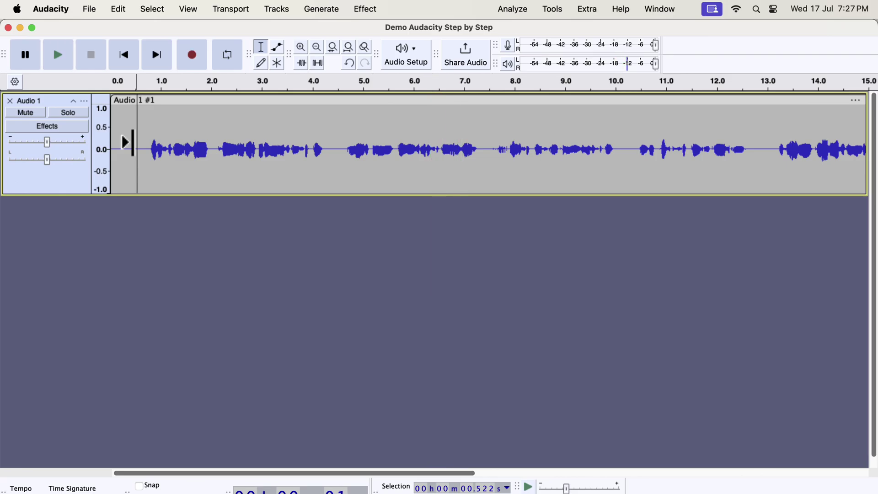
double_click(132, 142)
- Duplicate the voice track with Edit > Duplicate, select the lower copy, and show the Tools list
left_click(123, 15)
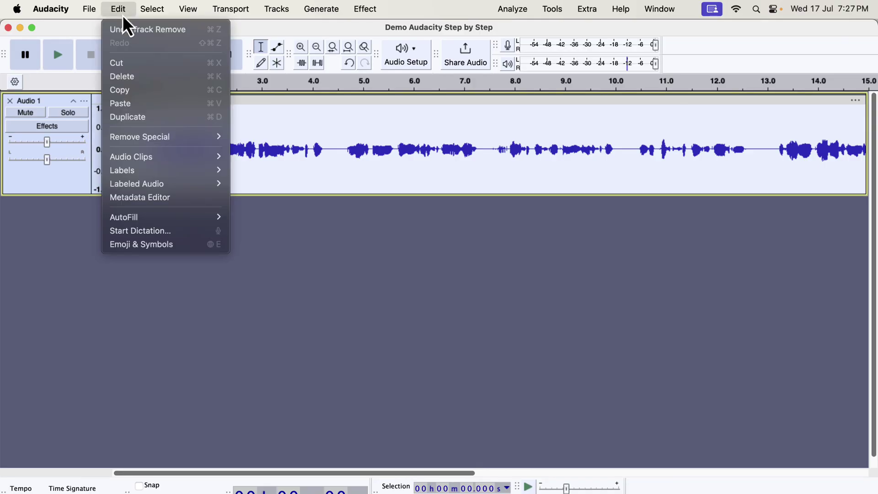
left_click(130, 116)
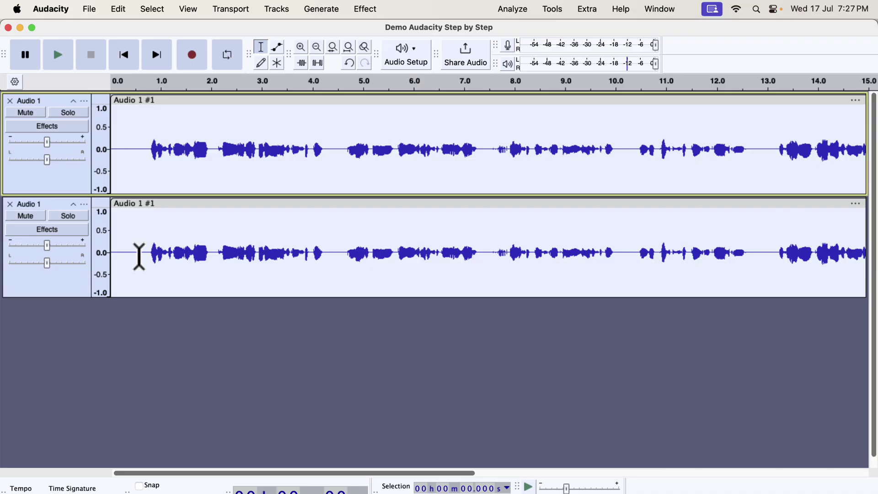
left_click(138, 256)
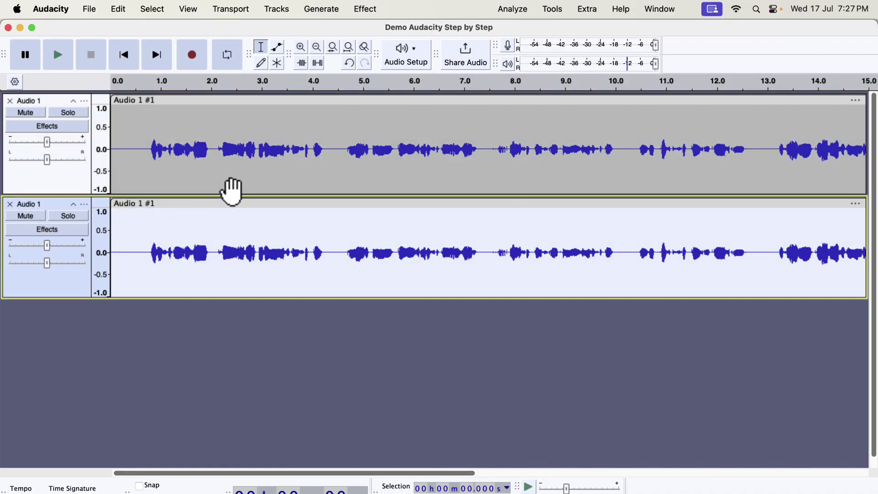
left_click(553, 10)
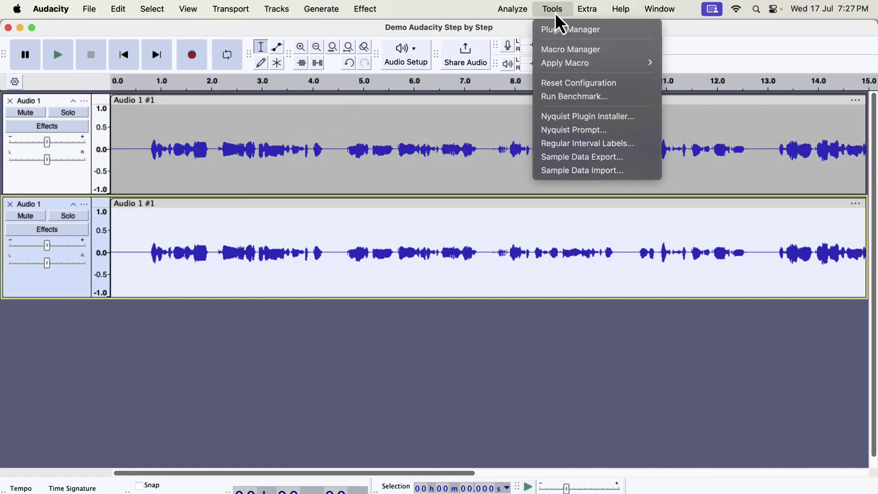
mouse_move(535, 69)
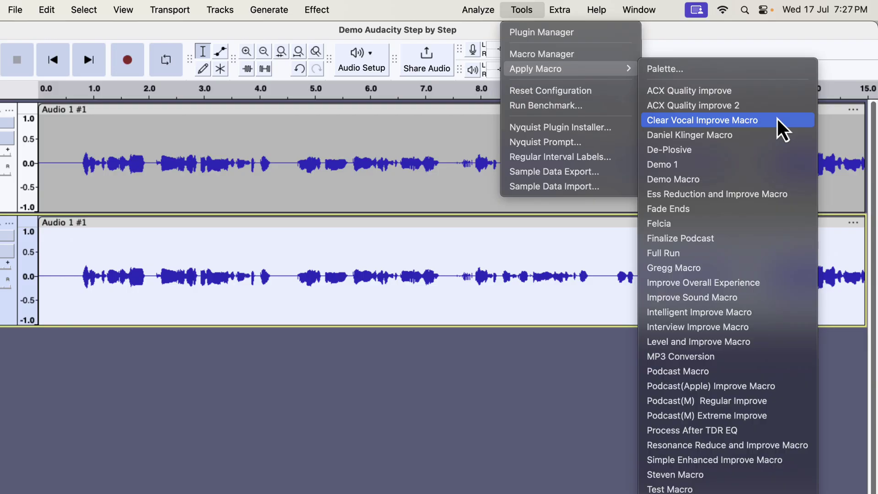
- Apply the Clear Vocal Improve Macro to the copy, then play the soloed original track
left_click(778, 120)
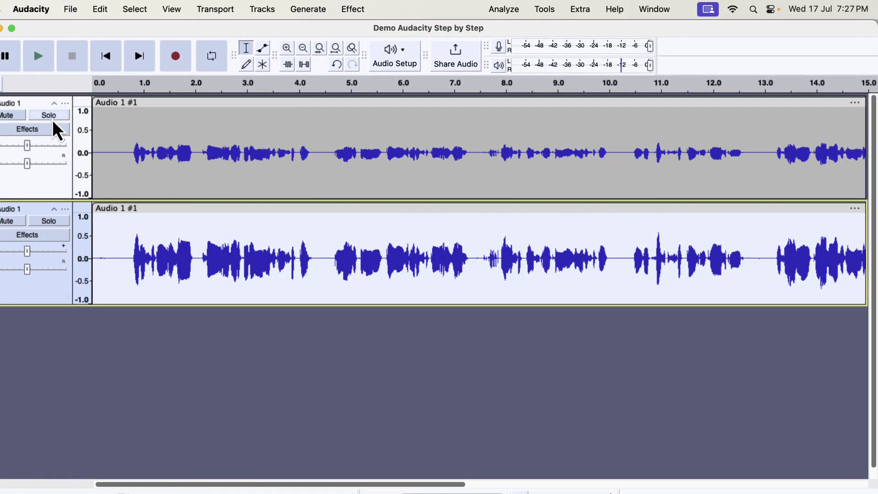
left_click(51, 116)
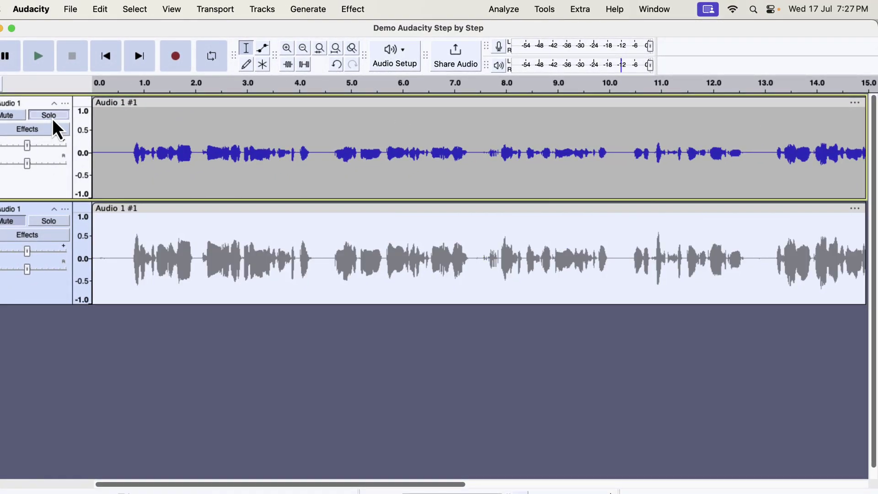
left_click(106, 175)
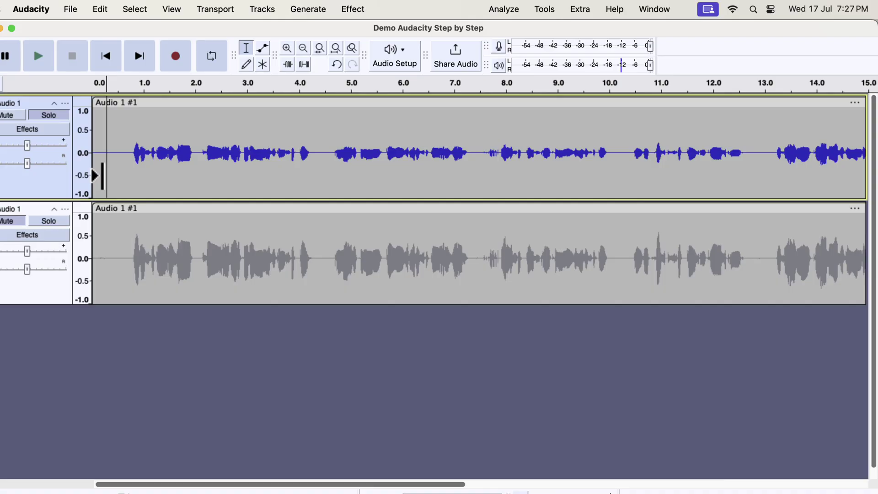
key("space")
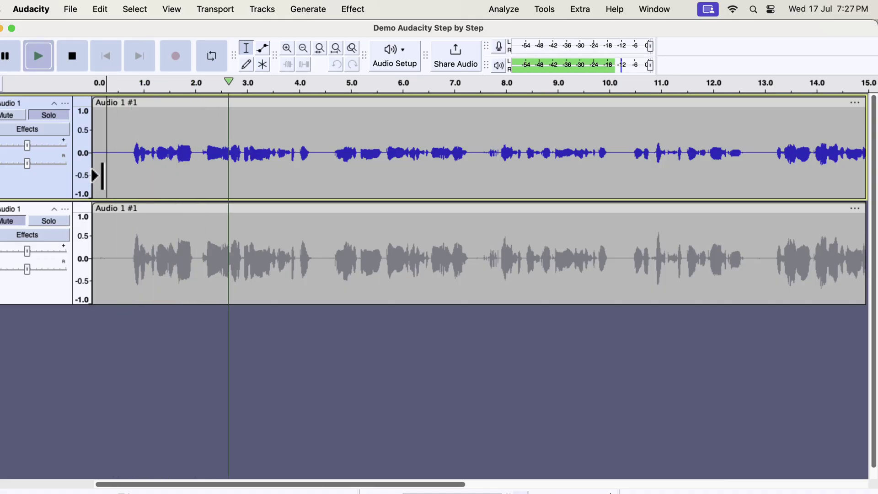
key("space")
- Play the improved lower track, switching solo between original and improved tracks, then stop
left_click(69, 231)
key("space")
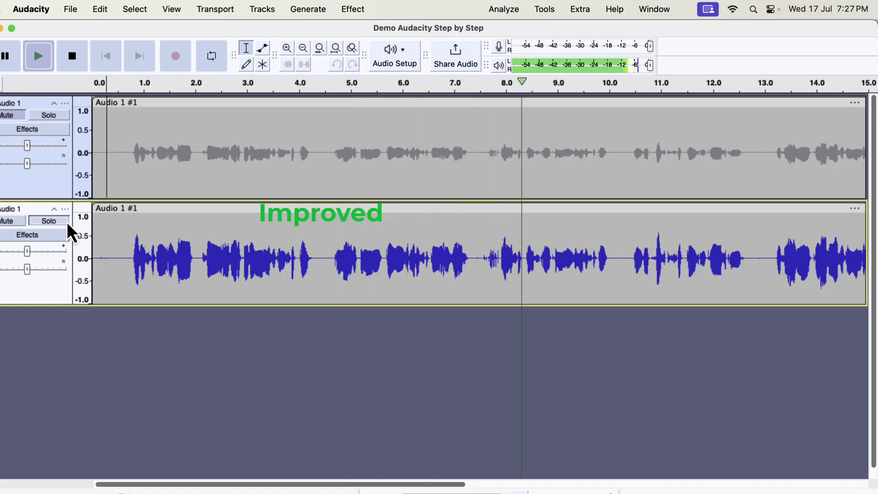
left_click(61, 117)
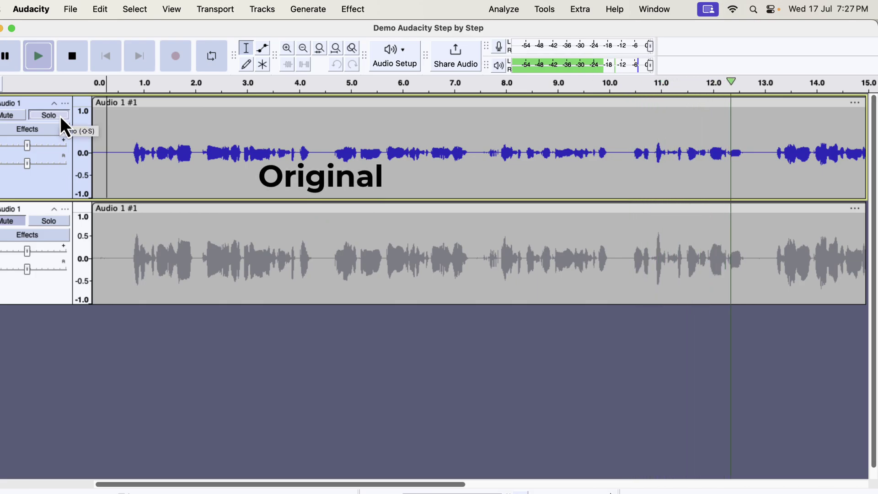
left_click(62, 117)
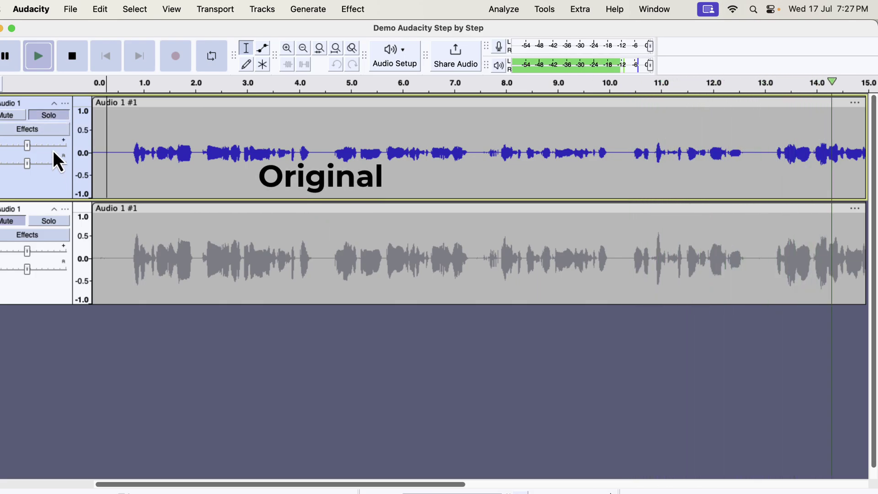
left_click(54, 222)
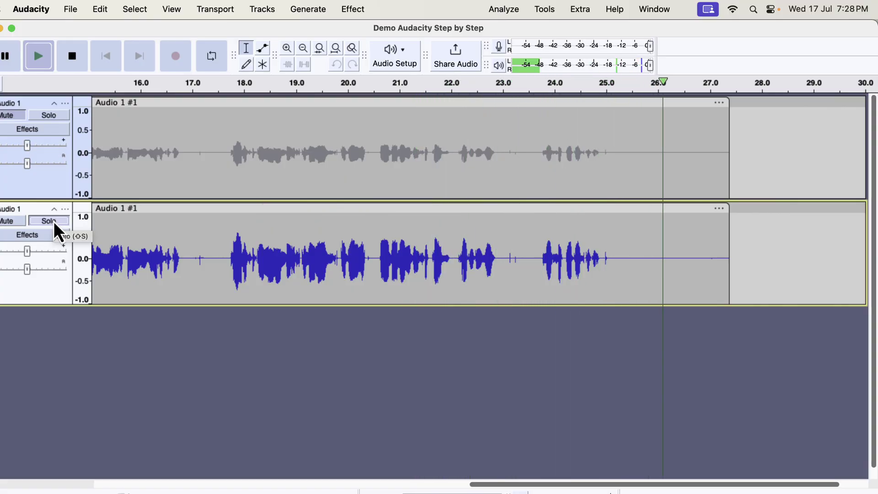
key("space")
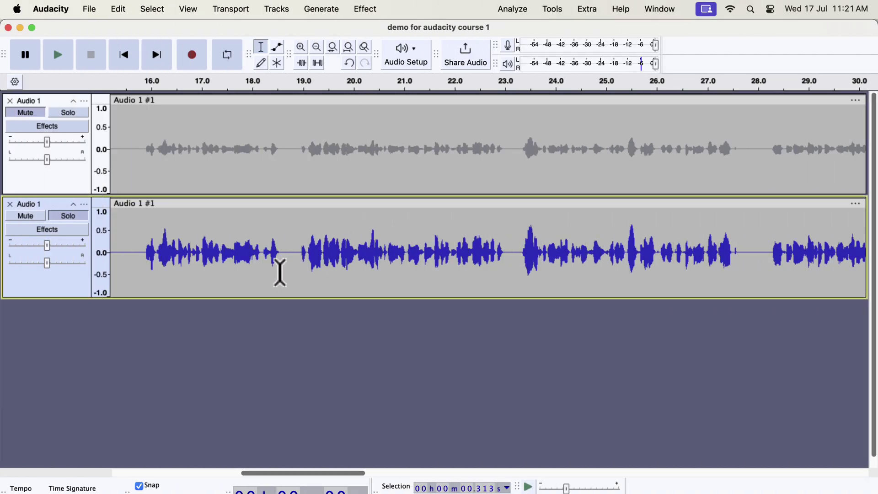
- From Macro Manager's import, choose Clear Vocal Improve Macro.txt in Macros and EQs/Macros
left_click(552, 9)
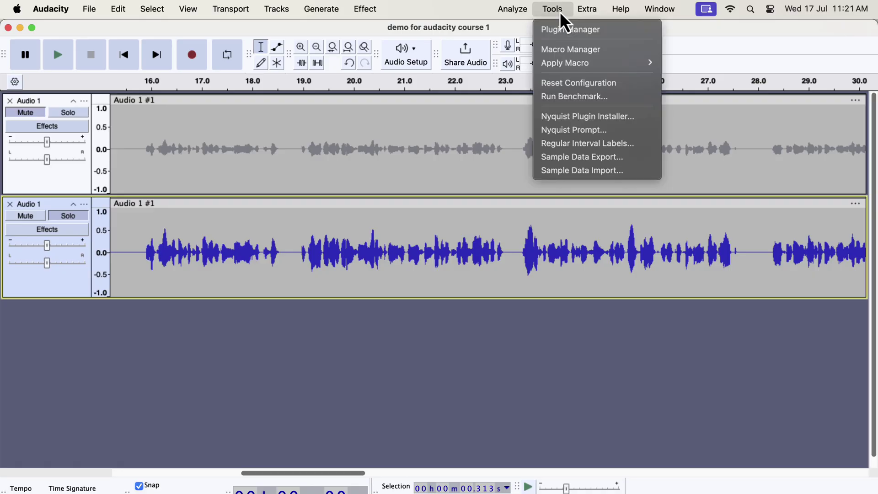
left_click(557, 51)
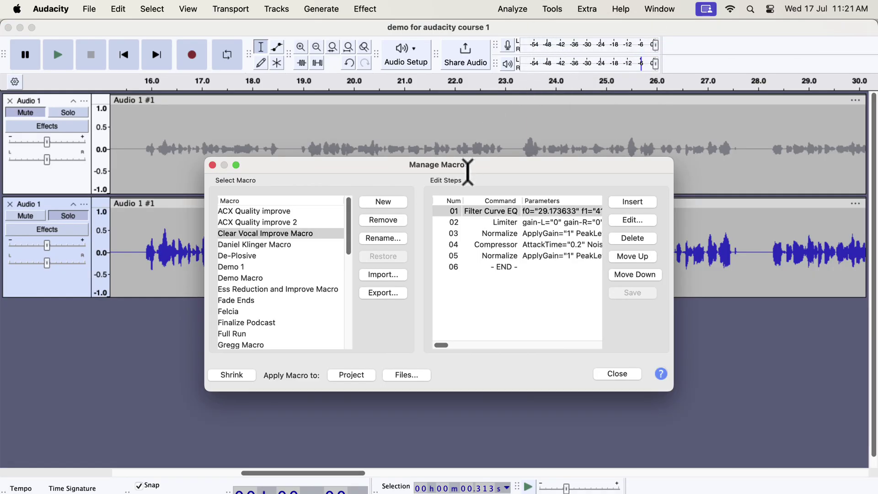
left_click(383, 274)
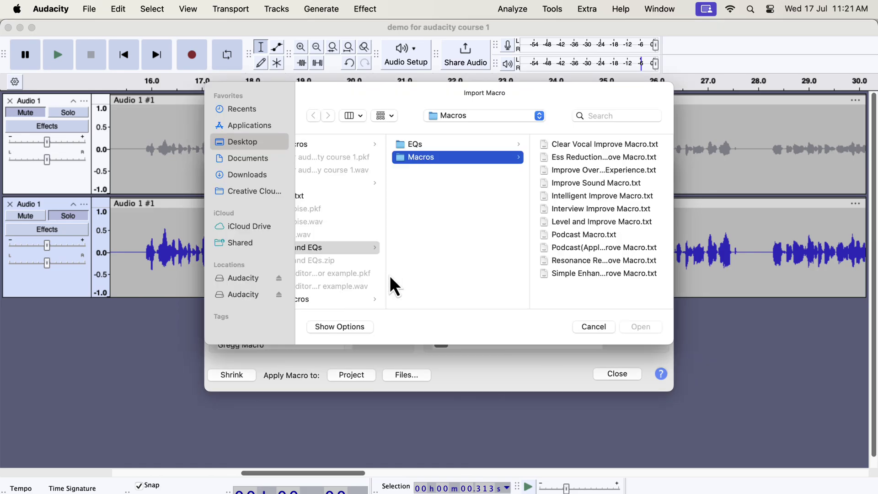
scroll(377, 266, "left", 3)
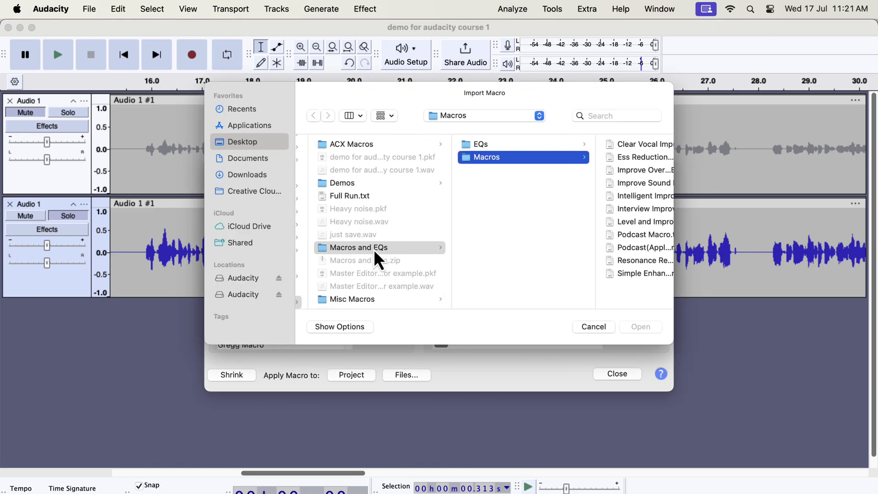
left_click(374, 249)
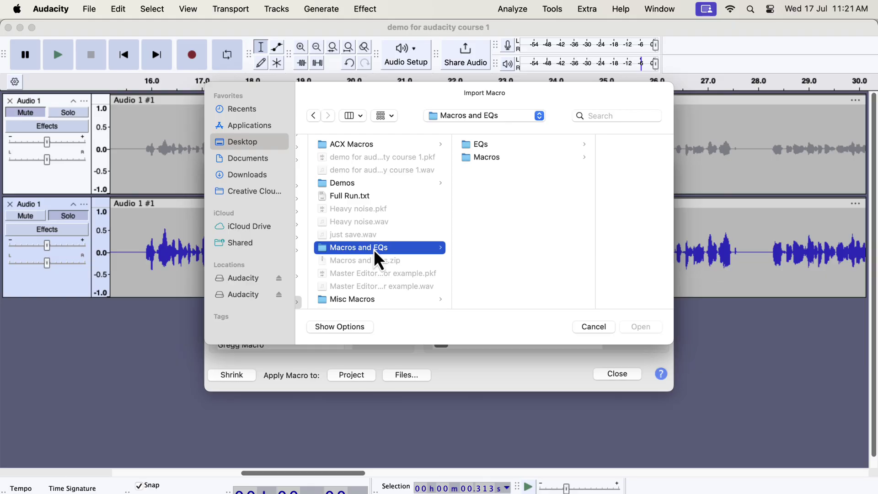
left_click(490, 159)
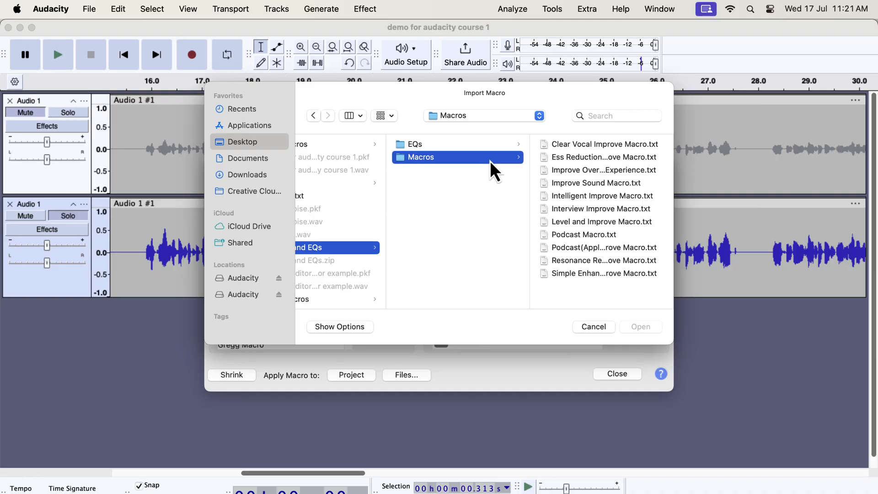
left_click(571, 145)
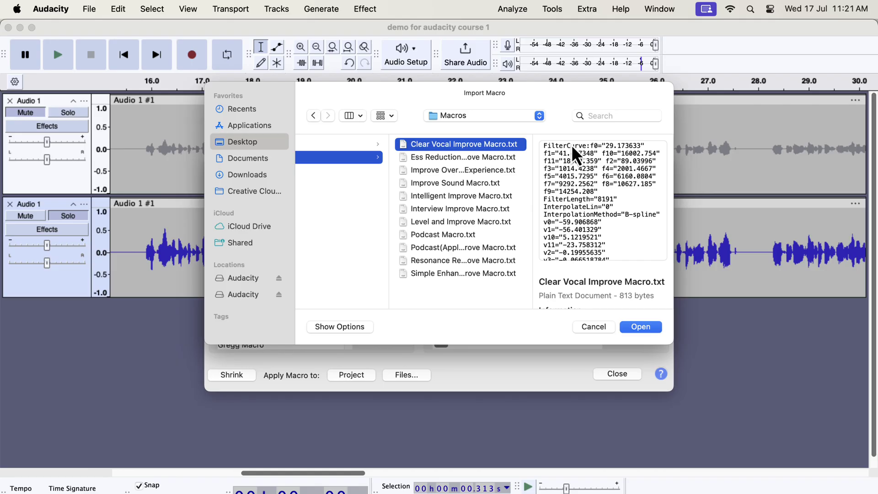
- Import Clear Vocal Improve Macro.txt, replacing the existing macro of that name
left_click(634, 329)
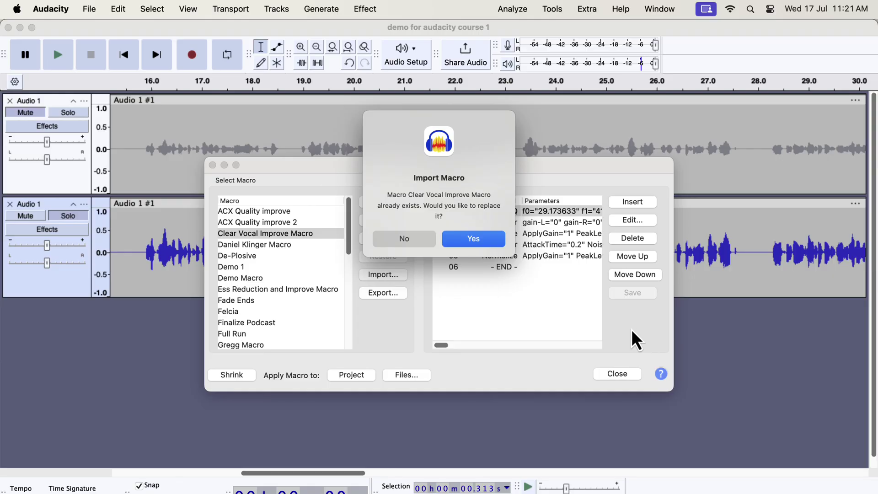
left_click(460, 238)
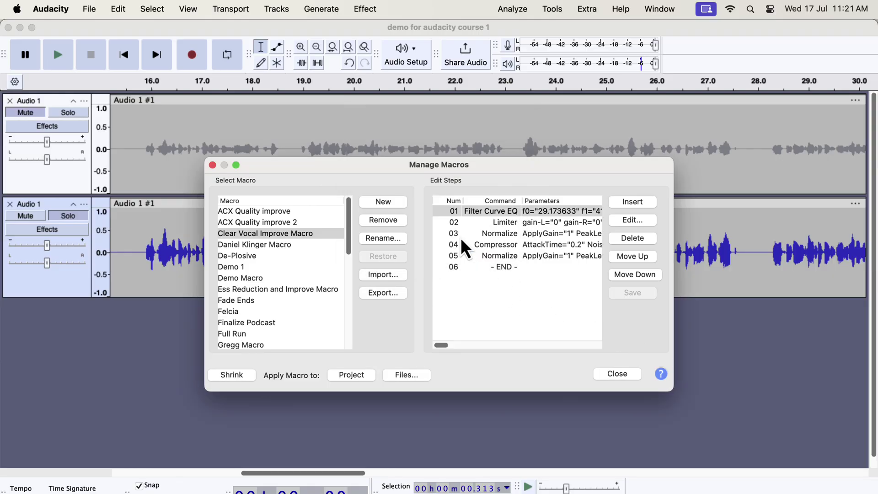
left_click(316, 234)
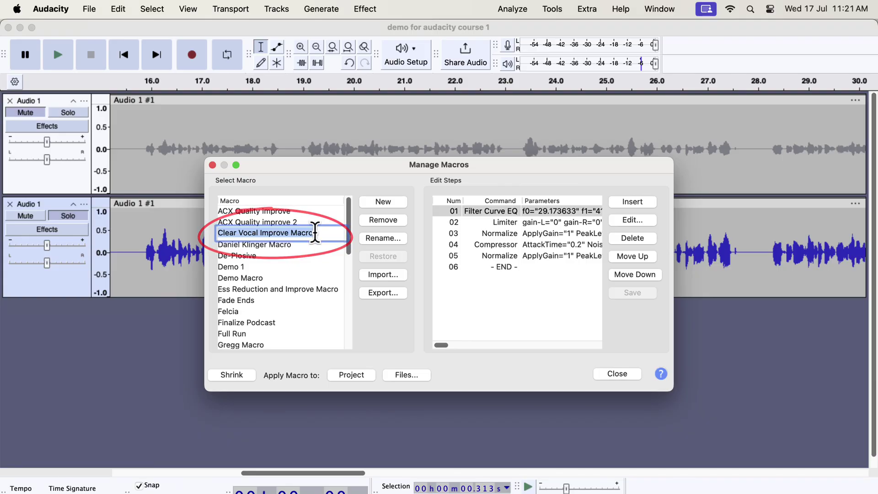
- Import the Ess Reduction and Improve macro file, replacing the existing version
left_click(365, 275)
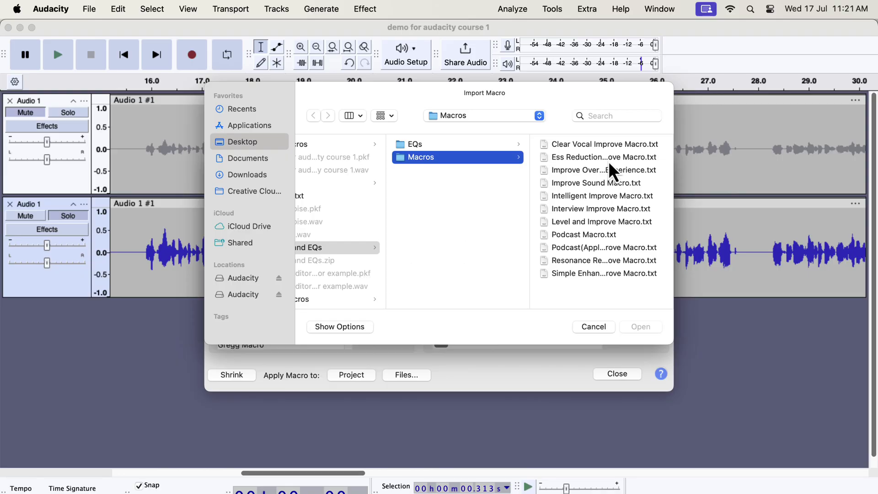
left_click(590, 157)
left_click(644, 323)
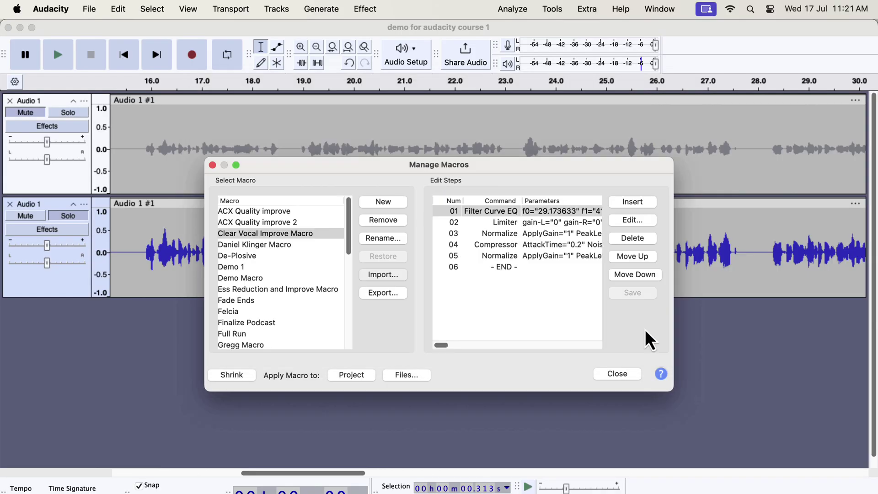
left_click(481, 239)
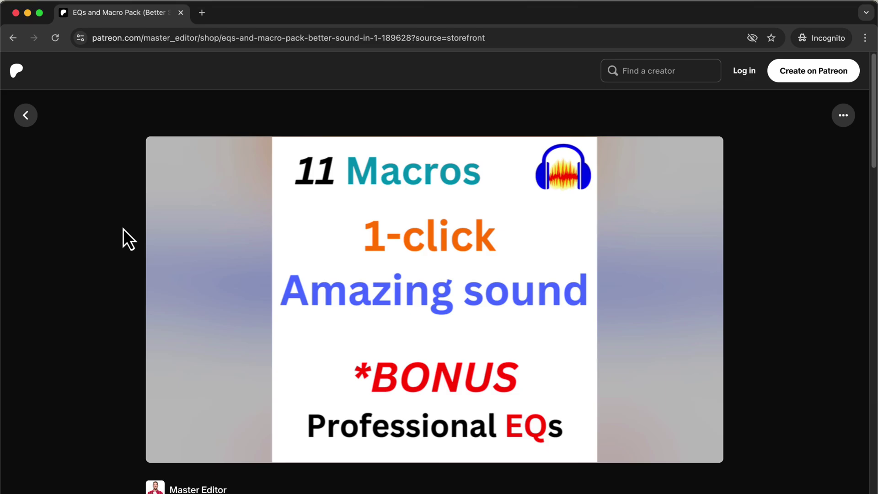
scroll(122, 230, "down", 1)
scroll(123, 230, "down", 3)
scroll(122, 230, "down", 3)
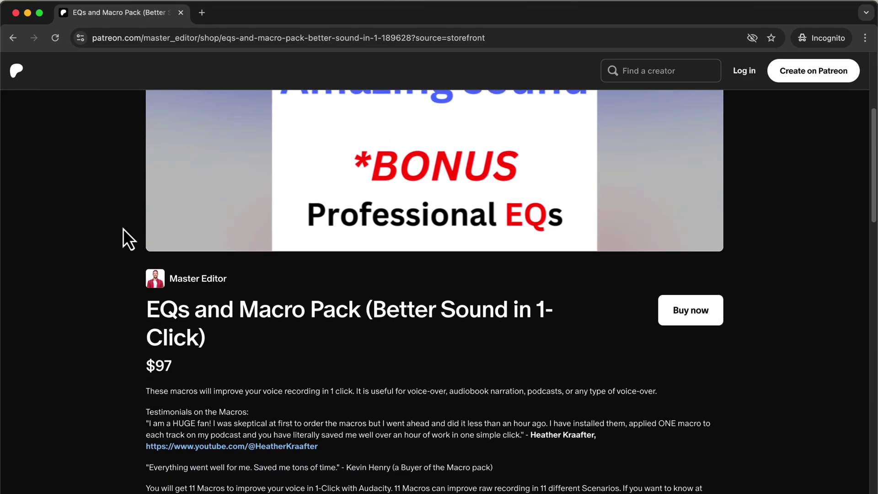
scroll(123, 228, "down", 1)
scroll(123, 228, "down", 2)
scroll(123, 229, "down", 2)
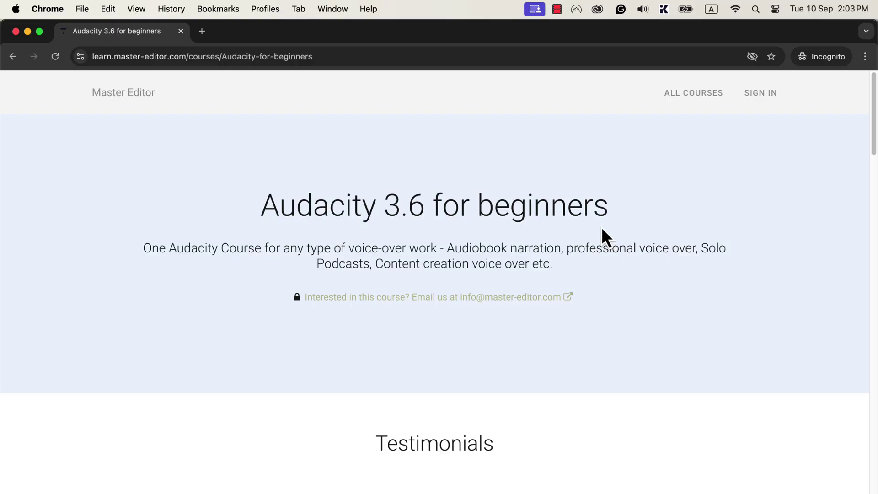
scroll(603, 229, "down", 1)
scroll(602, 229, "down", 1)
scroll(603, 229, "down", 2)
scroll(603, 229, "down", 2)
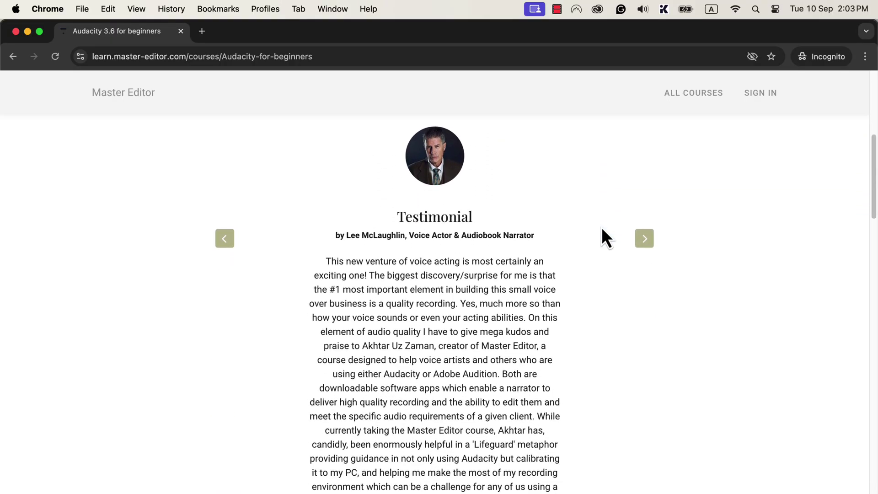
scroll(602, 229, "down", 2)
scroll(603, 229, "down", 2)
scroll(602, 229, "down", 2)
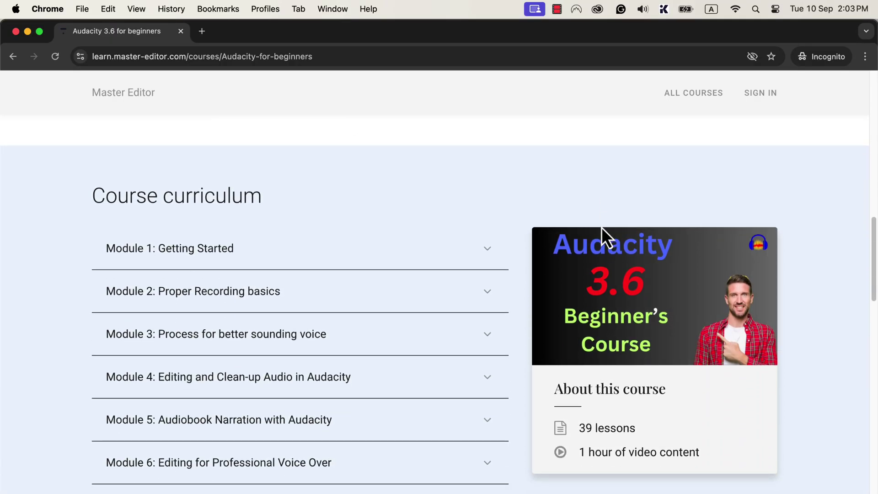